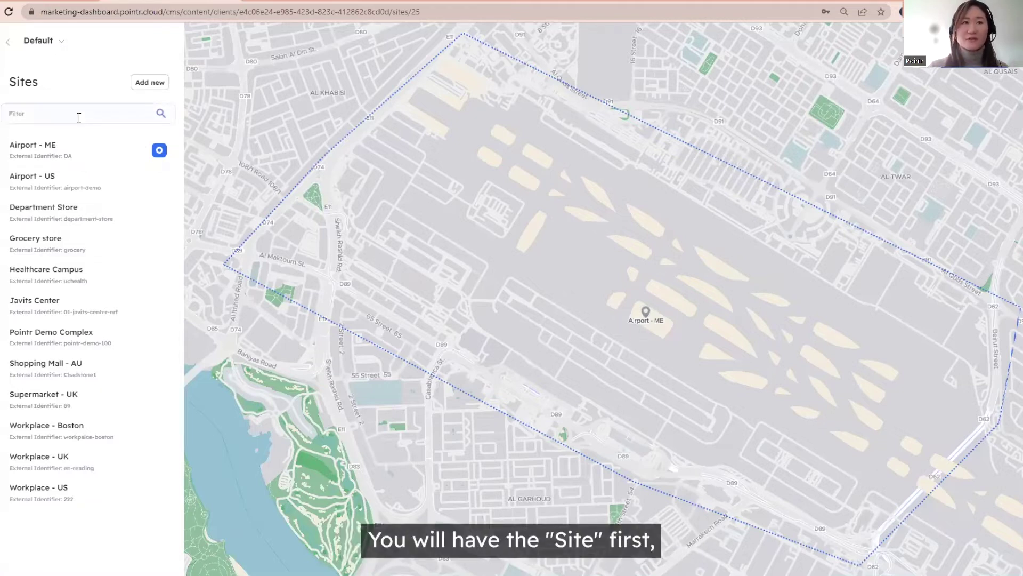
Open the Department Store site to show its list of buildings
{"action": "left_click", "coordinate": [91, 212]}
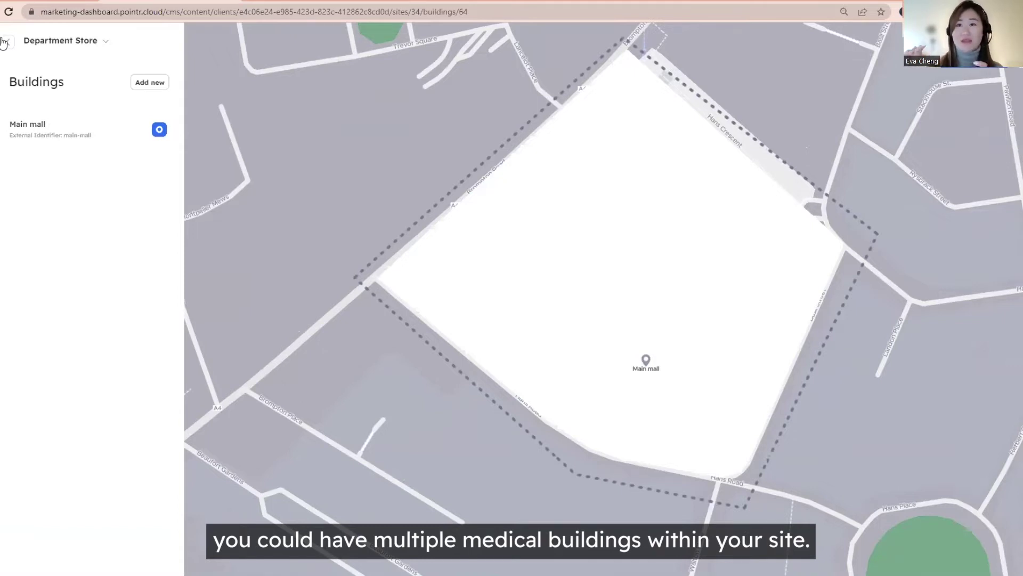
{"action": "left_click", "coordinate": [89, 136]}
{"action": "left_click", "coordinate": [88, 136]}
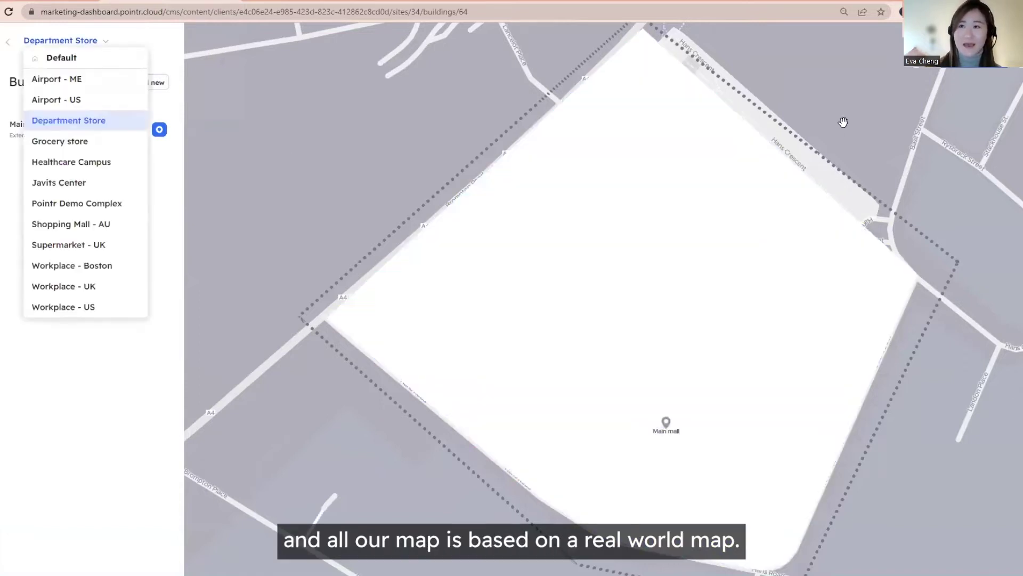
Examine where the Main mall building sits on the surrounding real-world map of London
{"action": "scroll", "coordinate": [843, 120], "scroll_direction": "down", "scroll_amount": 10}
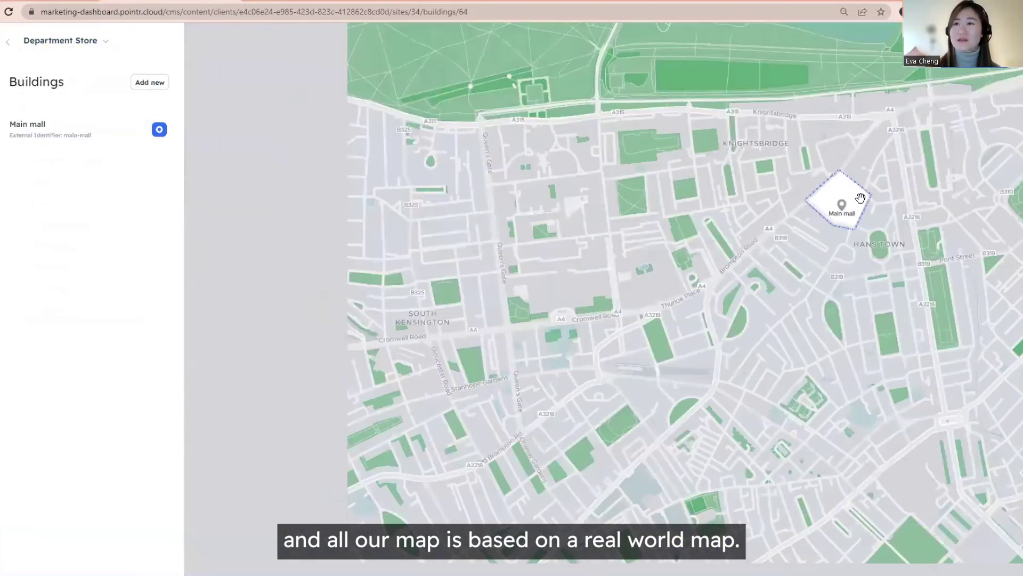
{"action": "scroll", "coordinate": [861, 198], "scroll_direction": "down", "scroll_amount": 2}
{"action": "scroll", "coordinate": [667, 280], "scroll_direction": "down", "scroll_amount": 5}
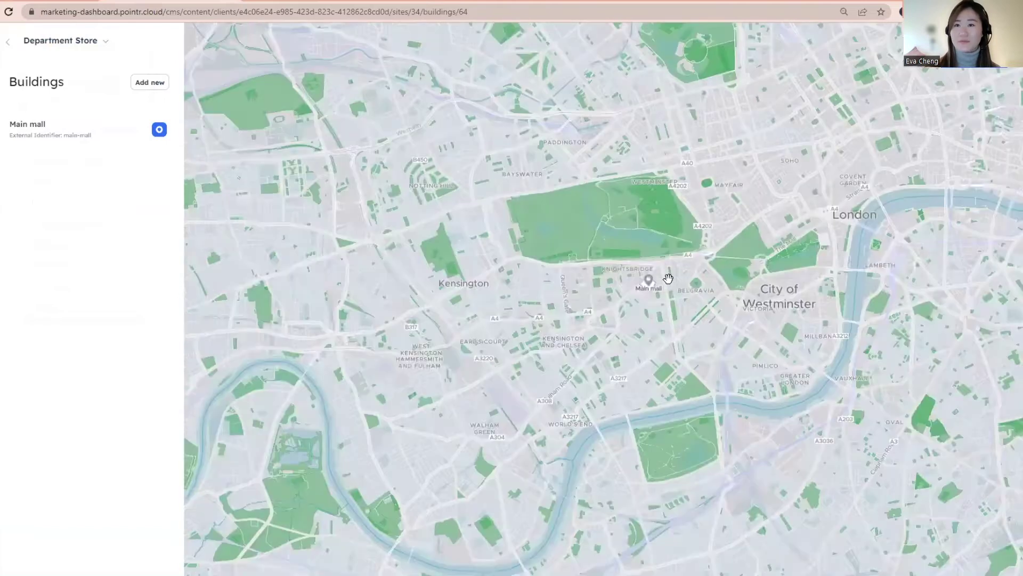
{"action": "scroll", "coordinate": [667, 284], "scroll_direction": "up", "scroll_amount": 8}
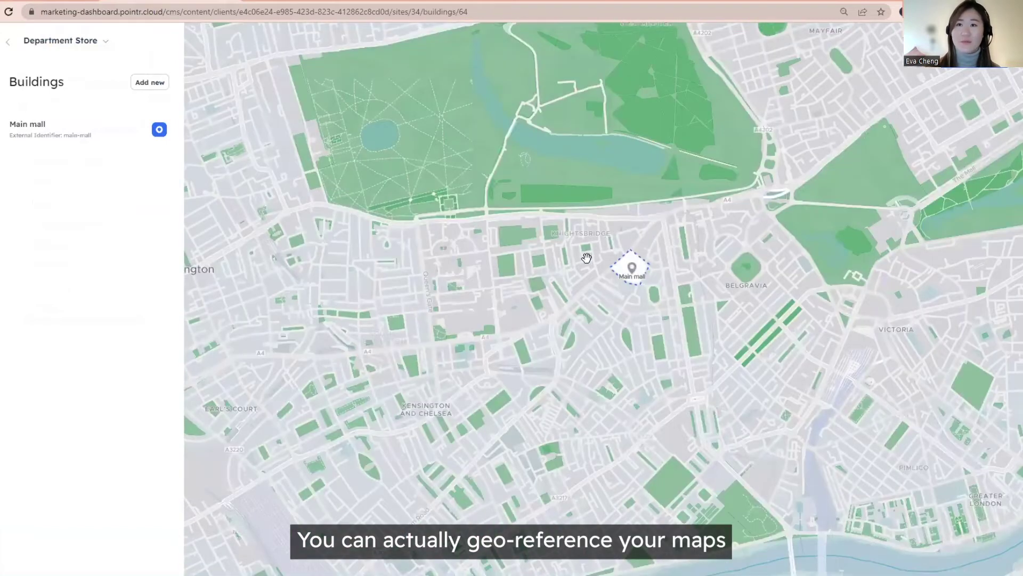
{"action": "scroll", "coordinate": [724, 393], "scroll_direction": "up", "scroll_amount": 2}
{"action": "left_click_drag", "start_coordinate": [977, 337], "coordinate": [925, 255]}
{"action": "scroll", "coordinate": [656, 250], "scroll_direction": "down", "scroll_amount": 1}
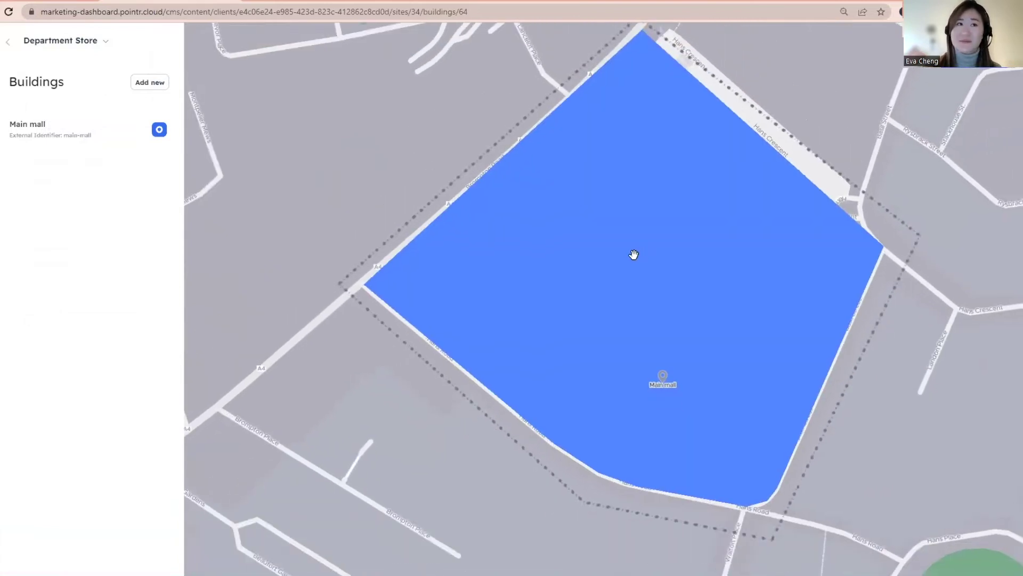
{"action": "scroll", "coordinate": [460, 215], "scroll_direction": "down", "scroll_amount": 1}
Open the Main mall building and examine its ground floor map in 3D from several angles
{"action": "left_click", "coordinate": [509, 205]}
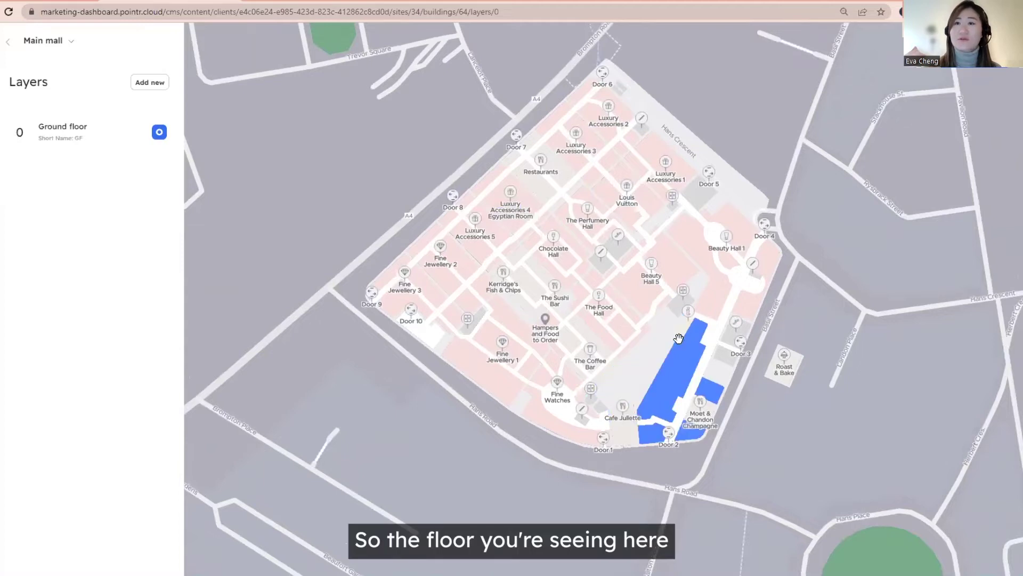
{"action": "left_click_drag", "start_coordinate": [667, 348], "coordinate": [647, 292]}
{"action": "scroll", "coordinate": [638, 360], "scroll_direction": "up", "scroll_amount": 5}
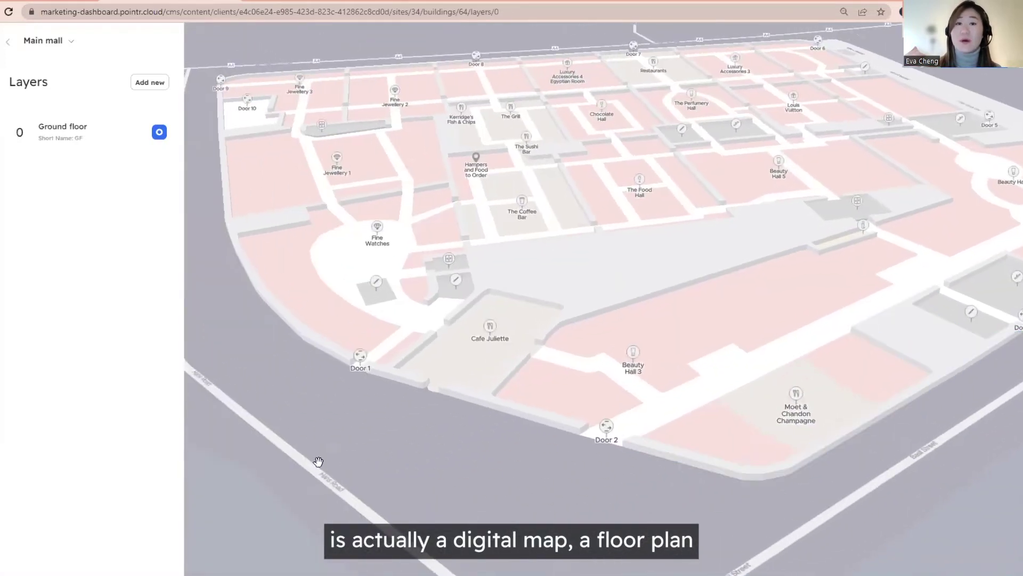
{"action": "left_click_drag", "start_coordinate": [341, 491], "coordinate": [466, 498]}
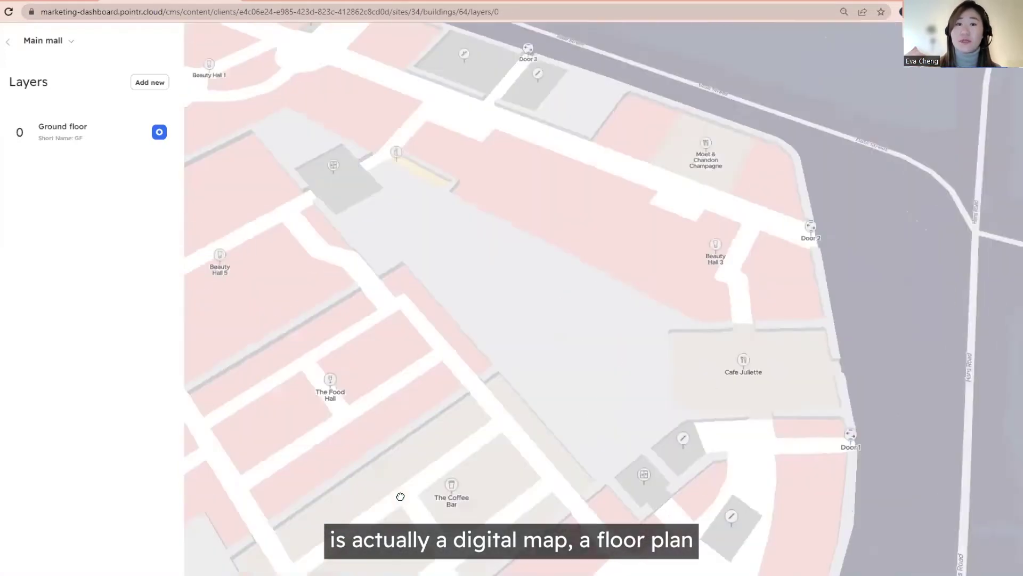
{"action": "left_click_drag", "start_coordinate": [838, 469], "coordinate": [847, 150]}
{"action": "left_click_drag", "start_coordinate": [826, 464], "coordinate": [904, 256]}
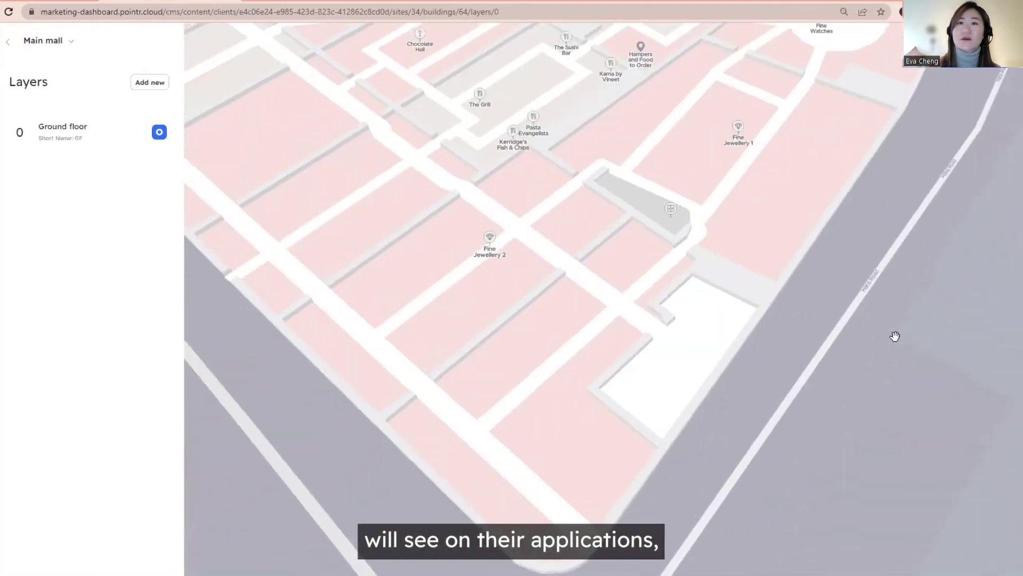
{"action": "left_click_drag", "start_coordinate": [895, 335], "coordinate": [853, 304]}
{"action": "left_click_drag", "start_coordinate": [814, 400], "coordinate": [575, 453]}
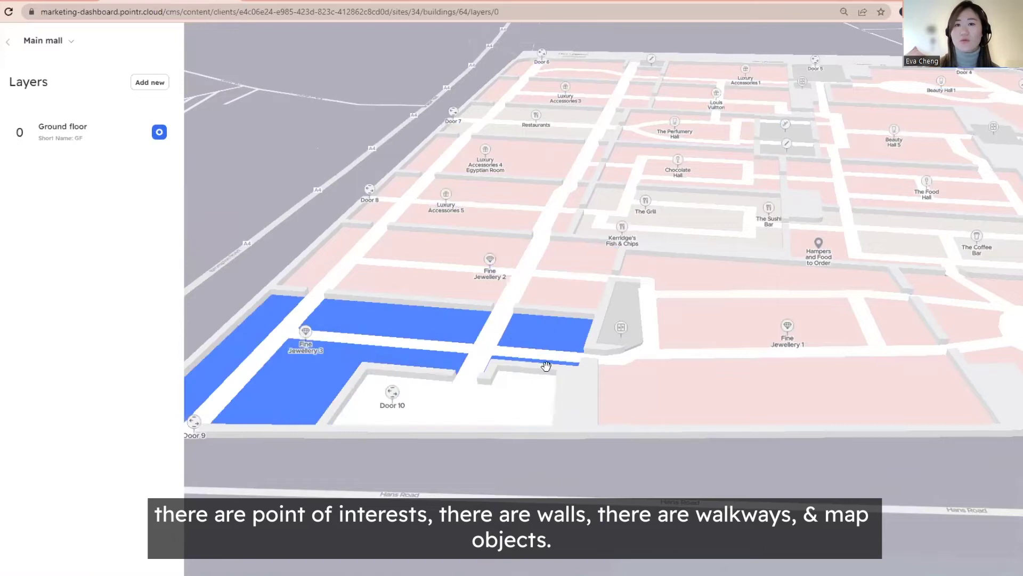
{"action": "left_click_drag", "start_coordinate": [976, 366], "coordinate": [695, 488]}
{"action": "left_click_drag", "start_coordinate": [767, 444], "coordinate": [701, 472]}
{"action": "scroll", "coordinate": [639, 272], "scroll_direction": "down", "scroll_amount": 10}
{"action": "left_click_drag", "start_coordinate": [546, 297], "coordinate": [361, 292]}
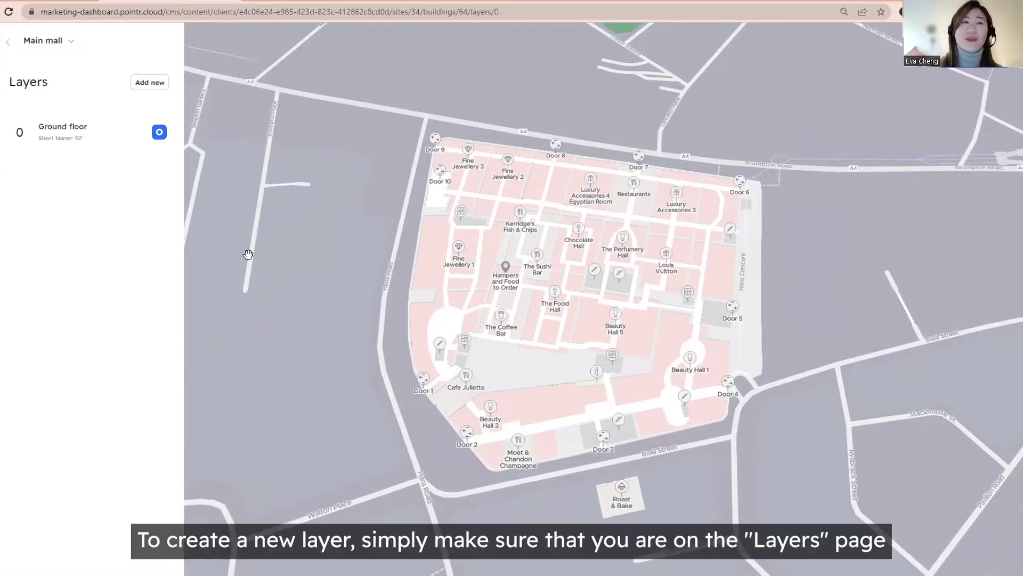
Start a new layer for the Main mall and upload ptr_1_1__1.geojson as its map file
{"action": "left_click", "coordinate": [150, 82]}
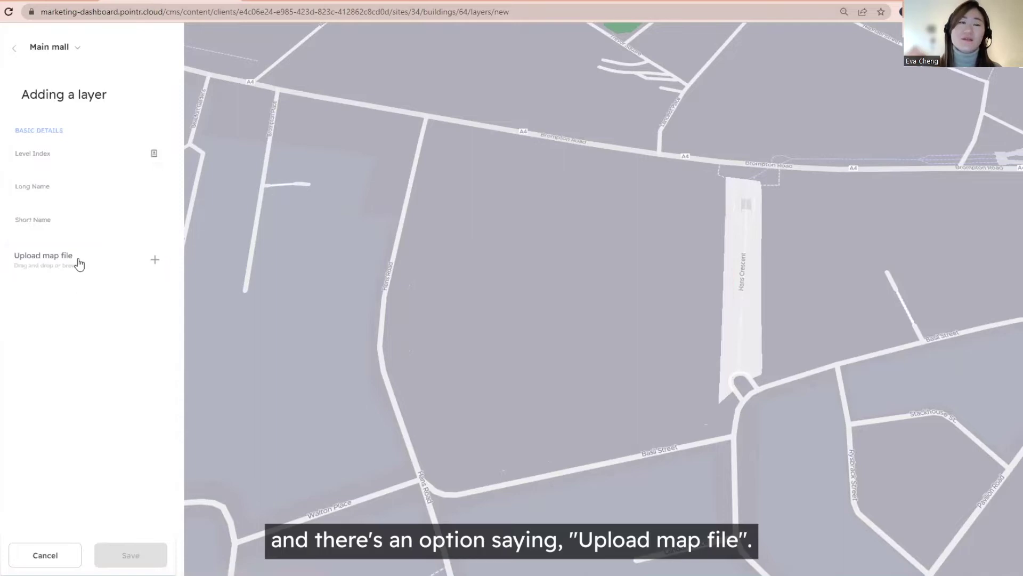
{"action": "left_click", "coordinate": [35, 269]}
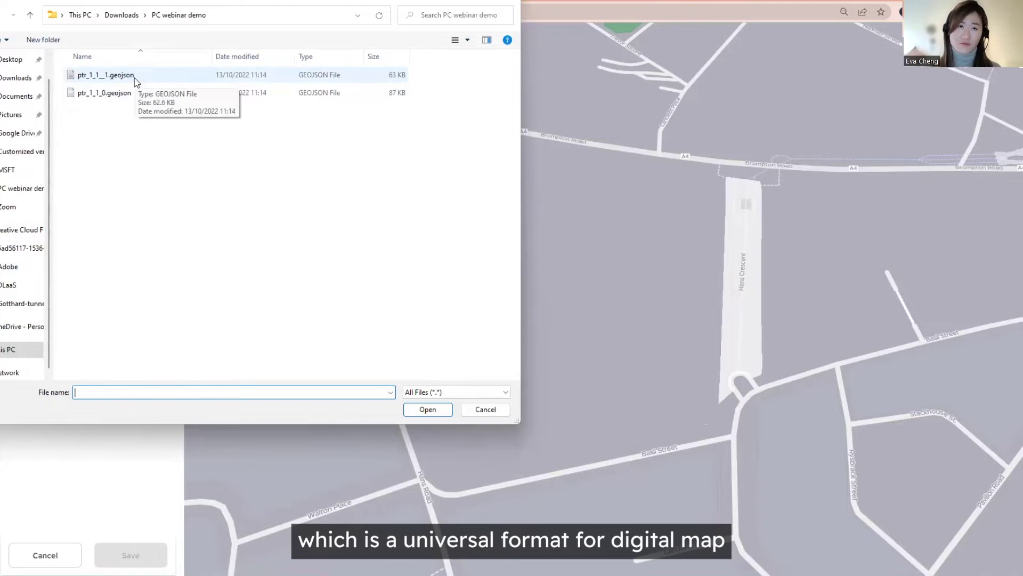
{"action": "double_click", "coordinate": [106, 75]}
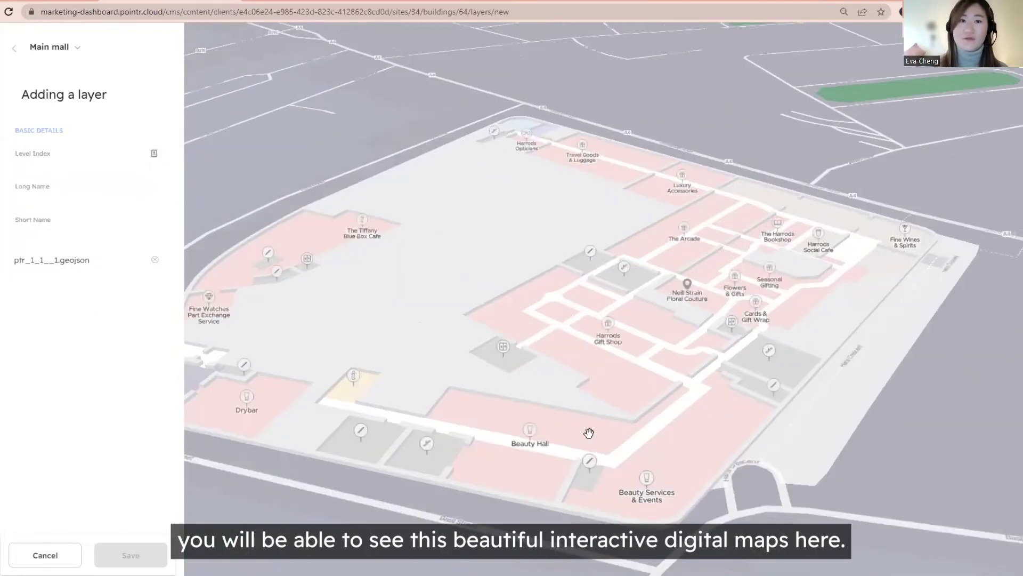
Set the new layer's level index to 1, long name to First floor and short name to 1F, and save it
{"action": "left_click", "coordinate": [83, 153]}
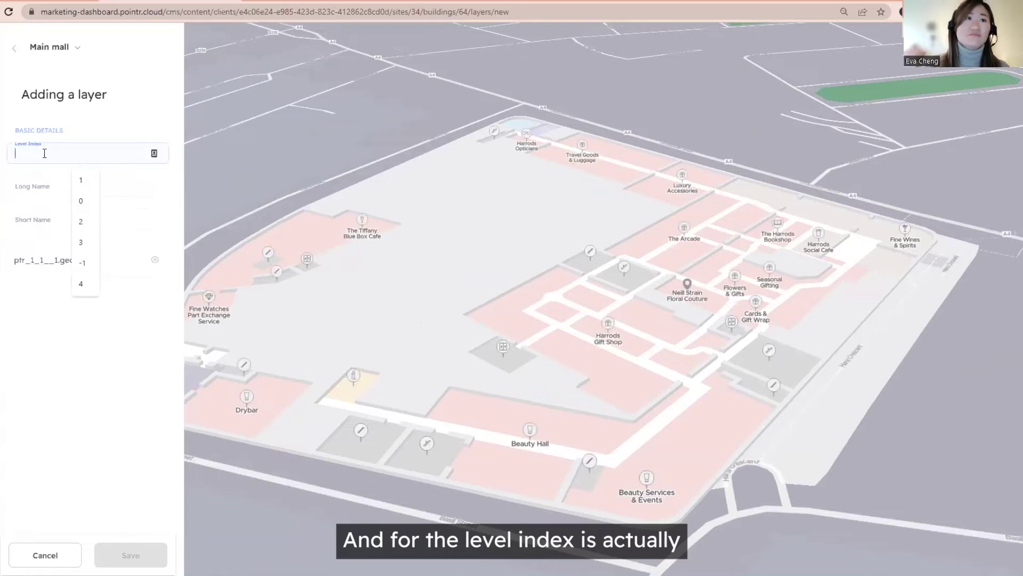
{"action": "left_click", "coordinate": [85, 179]}
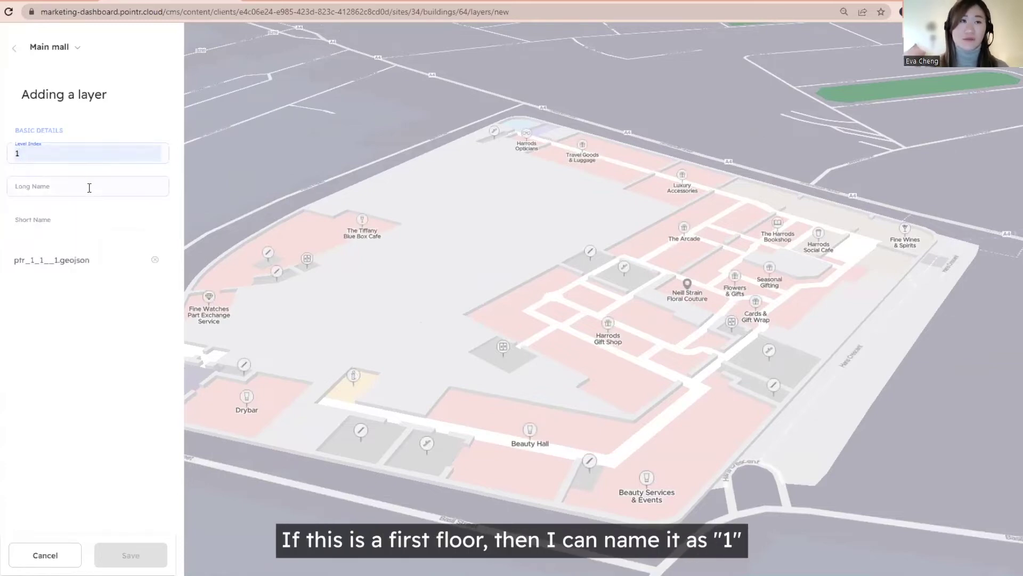
{"action": "left_click", "coordinate": [89, 187]}
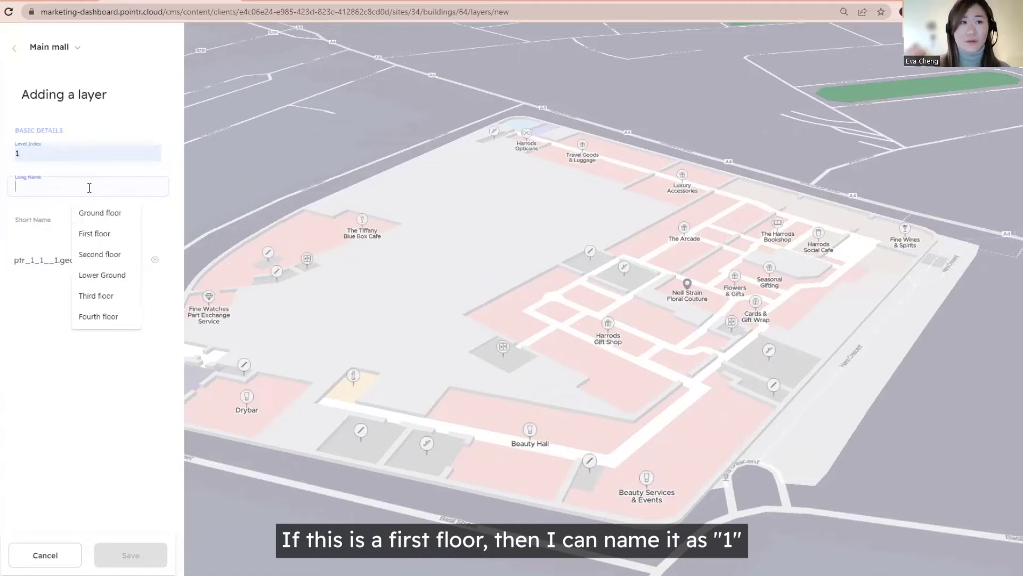
{"action": "left_click", "coordinate": [106, 232]}
{"action": "left_click", "coordinate": [81, 219]}
{"action": "left_click", "coordinate": [86, 244]}
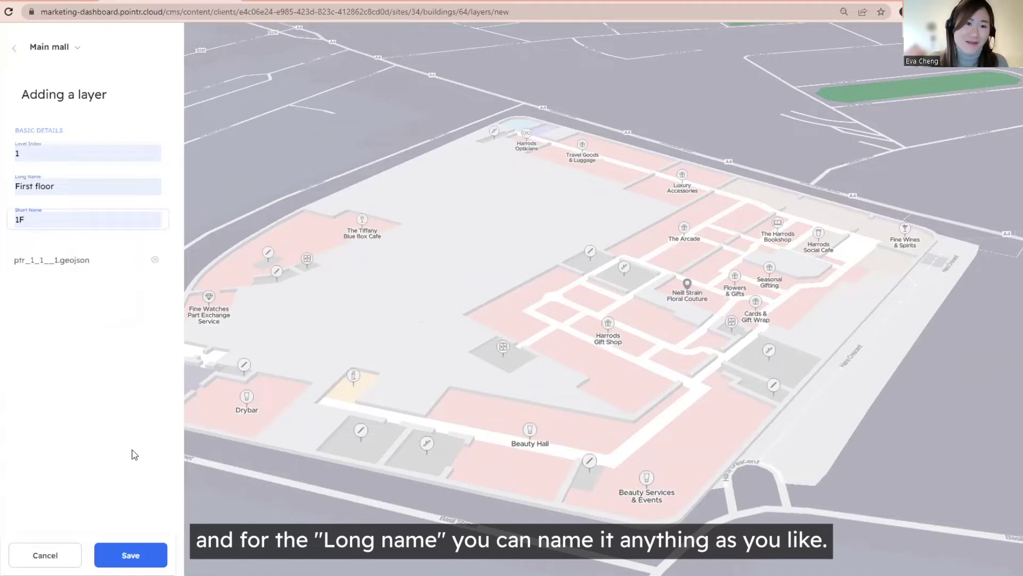
{"action": "left_click", "coordinate": [163, 553]}
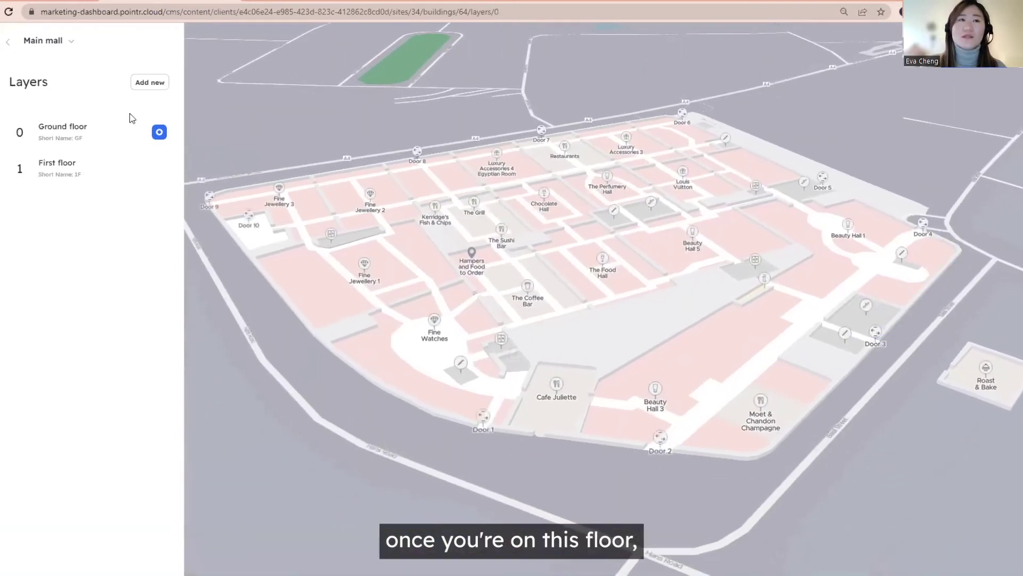
Open the Luxury Accessories point of interest on the First floor and enter the description "Open time from 9am to 5pm"
{"action": "left_click", "coordinate": [58, 171]}
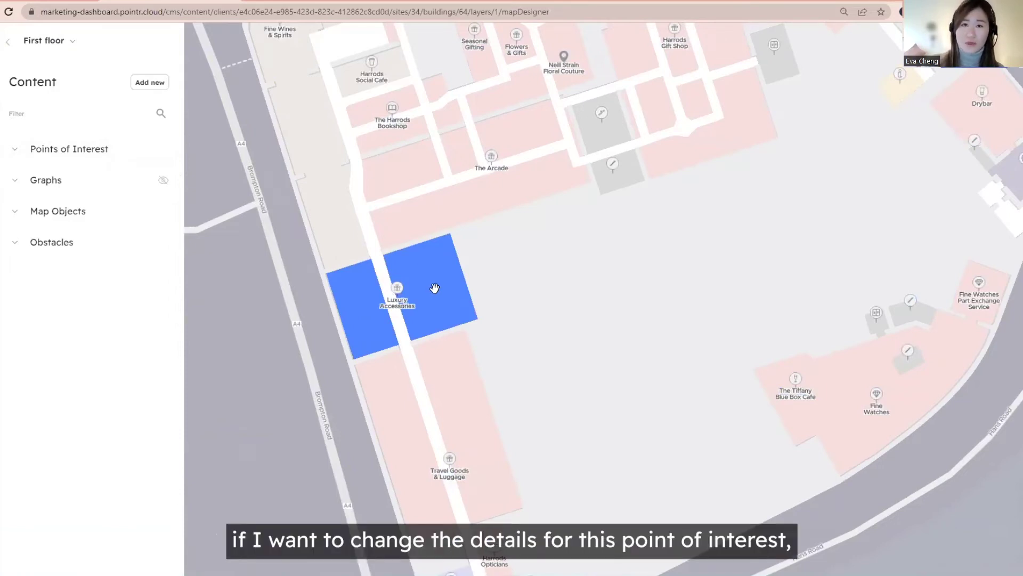
{"action": "left_click", "coordinate": [440, 298]}
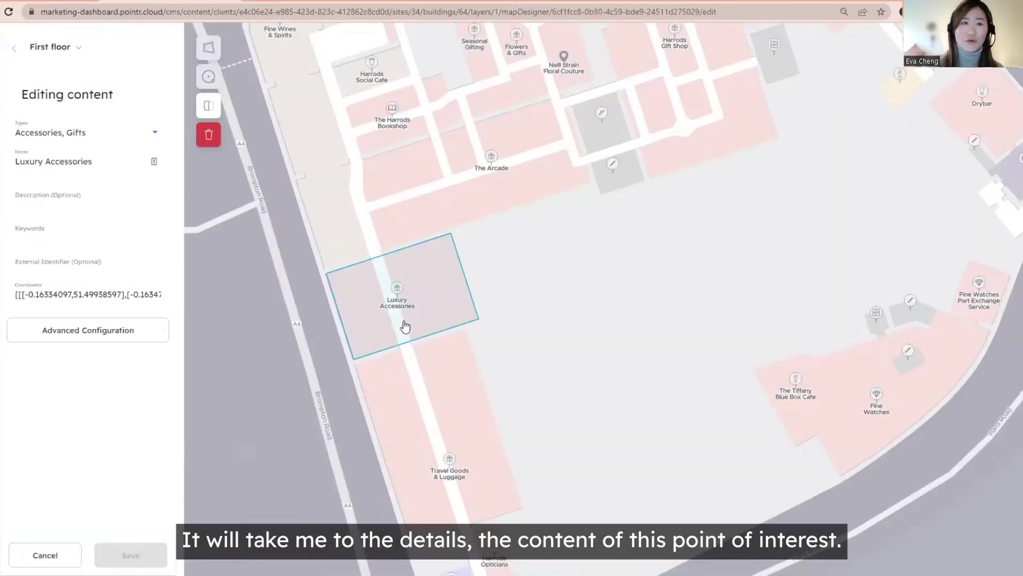
{"action": "left_click", "coordinate": [116, 192]}
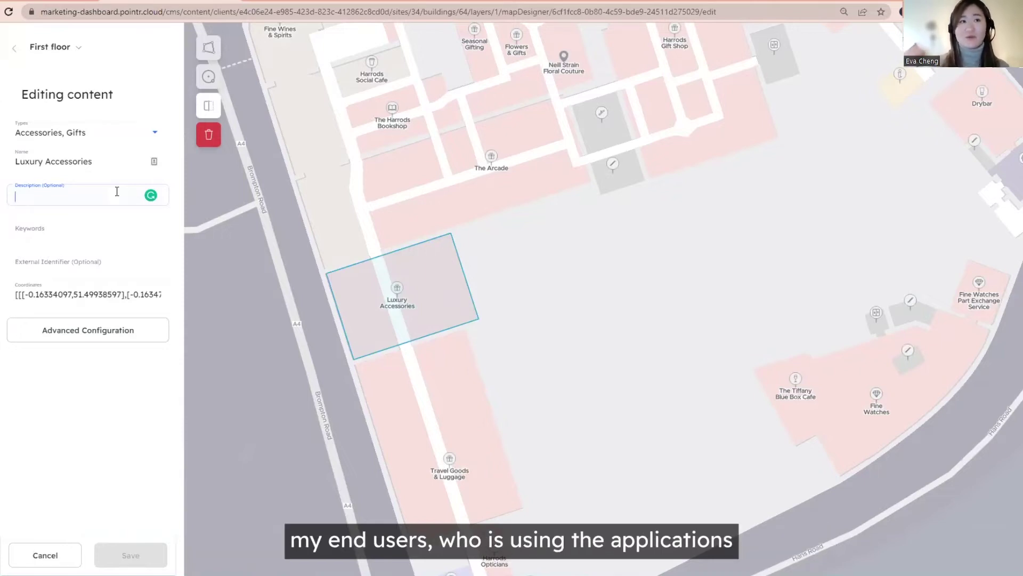
{"action": "type", "text": "Open time from 9am to 5pm"}
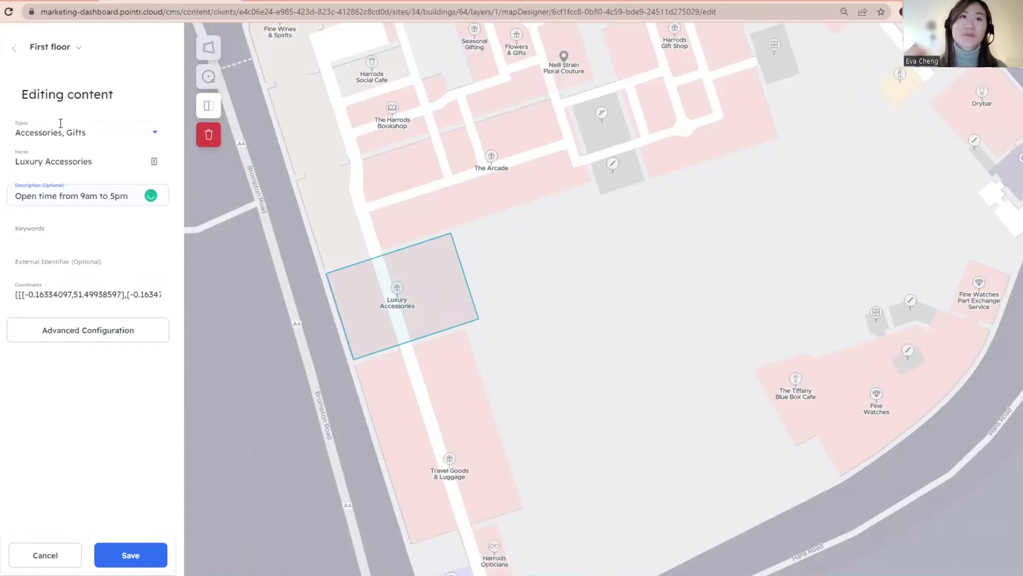
Split the Luxury Accessories shape along the walkway, cutting away the part on the side facing away from Brompton Road
{"action": "left_click", "coordinate": [209, 106]}
{"action": "left_click", "coordinate": [375, 245]}
{"action": "left_click", "coordinate": [415, 356]}
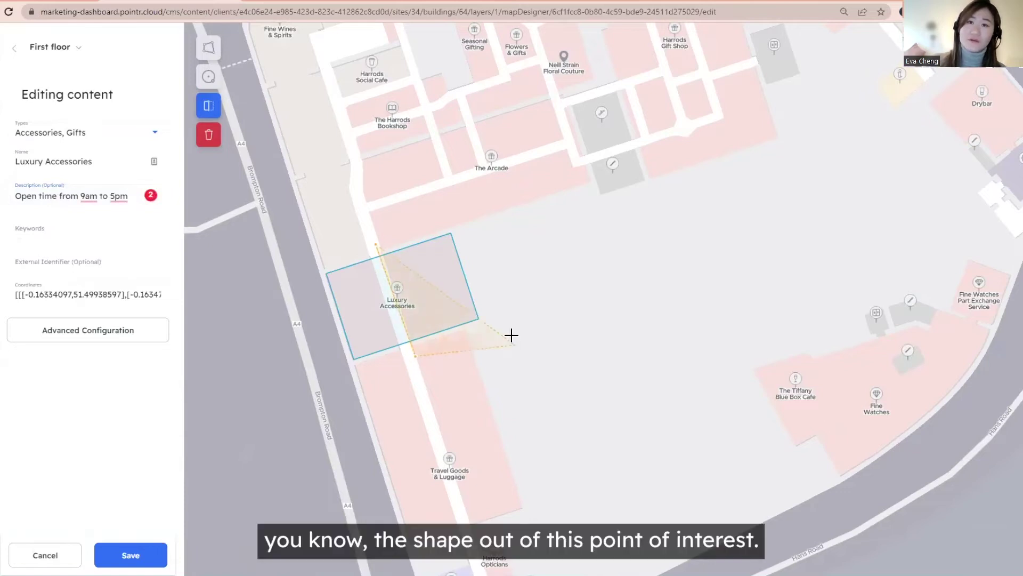
{"action": "double_click", "coordinate": [475, 198]}
{"action": "scroll", "coordinate": [391, 272], "scroll_direction": "up", "scroll_amount": 1}
{"action": "scroll", "coordinate": [392, 272], "scroll_direction": "up", "scroll_amount": 2}
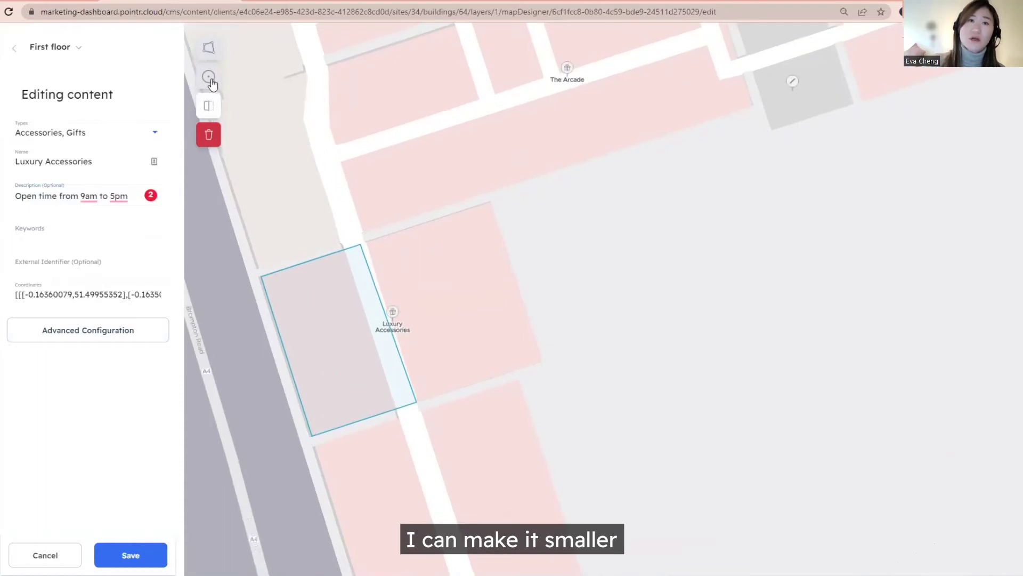
Delete the Luxury Accessories shape, draw a circle around its label as the replacement, and save the point of interest
{"action": "left_click", "coordinate": [211, 140]}
{"action": "left_click", "coordinate": [208, 76]}
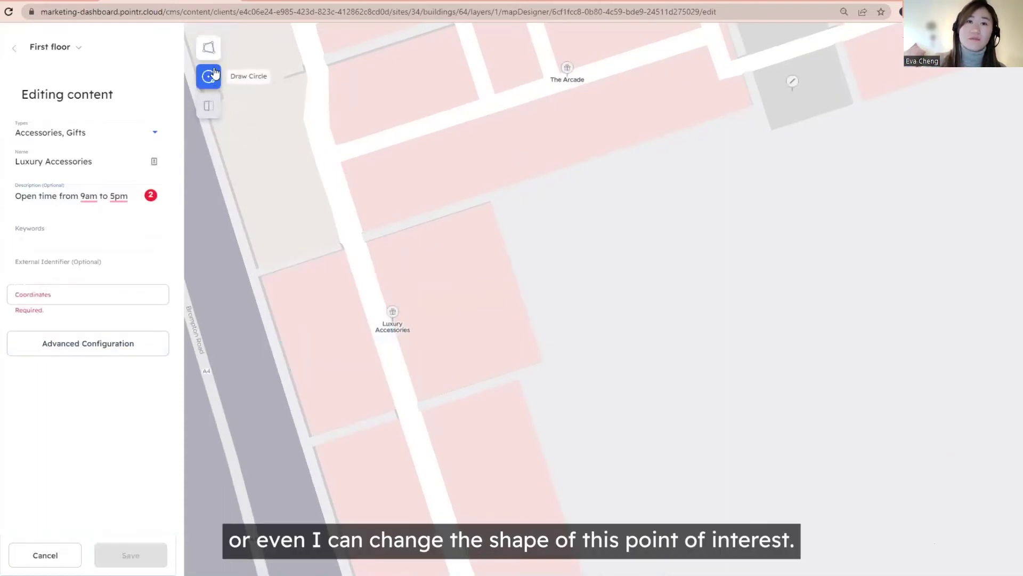
{"action": "left_click", "coordinate": [367, 269]}
{"action": "left_click", "coordinate": [441, 312]}
{"action": "left_click_drag", "start_coordinate": [372, 233], "coordinate": [399, 295]}
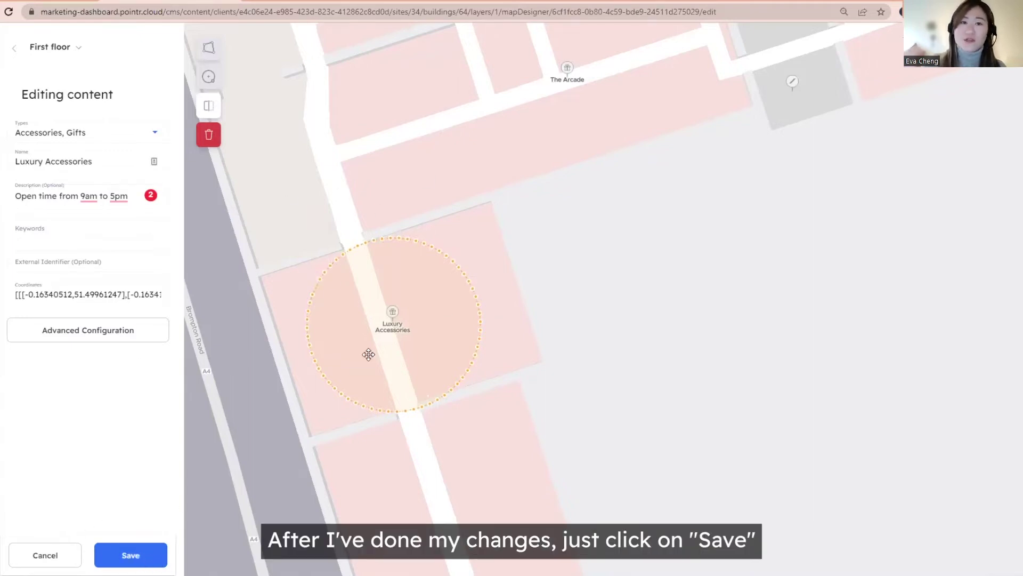
{"action": "left_click", "coordinate": [152, 562]}
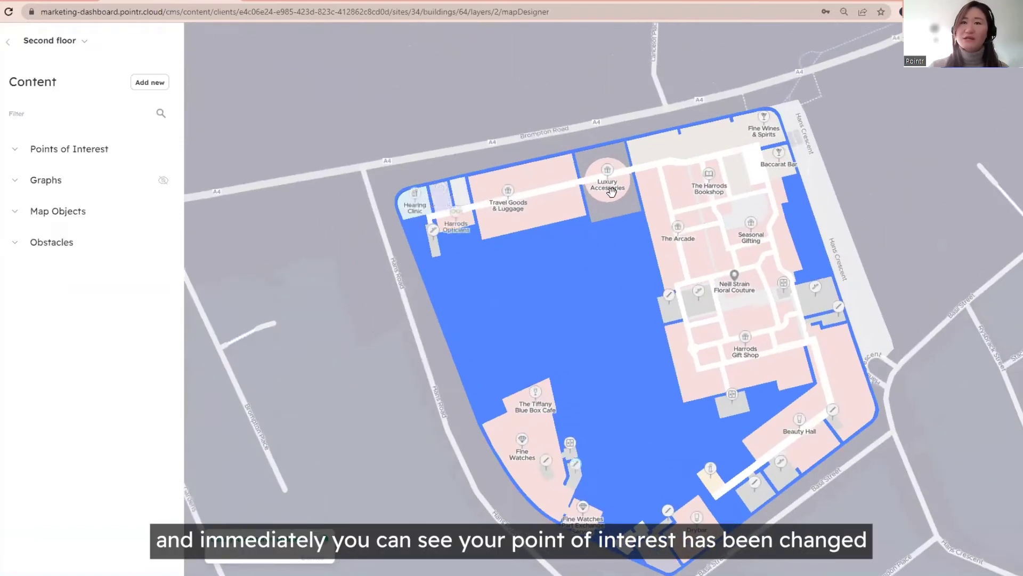
{"action": "scroll", "coordinate": [624, 203], "scroll_direction": "up", "scroll_amount": 2}
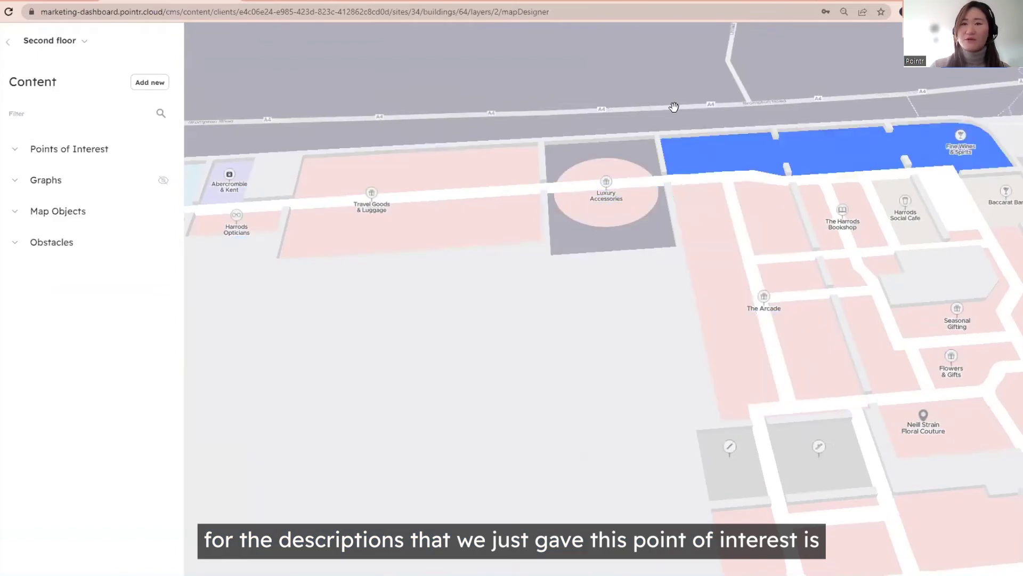
{"action": "left_click_drag", "start_coordinate": [669, 80], "coordinate": [610, 84]}
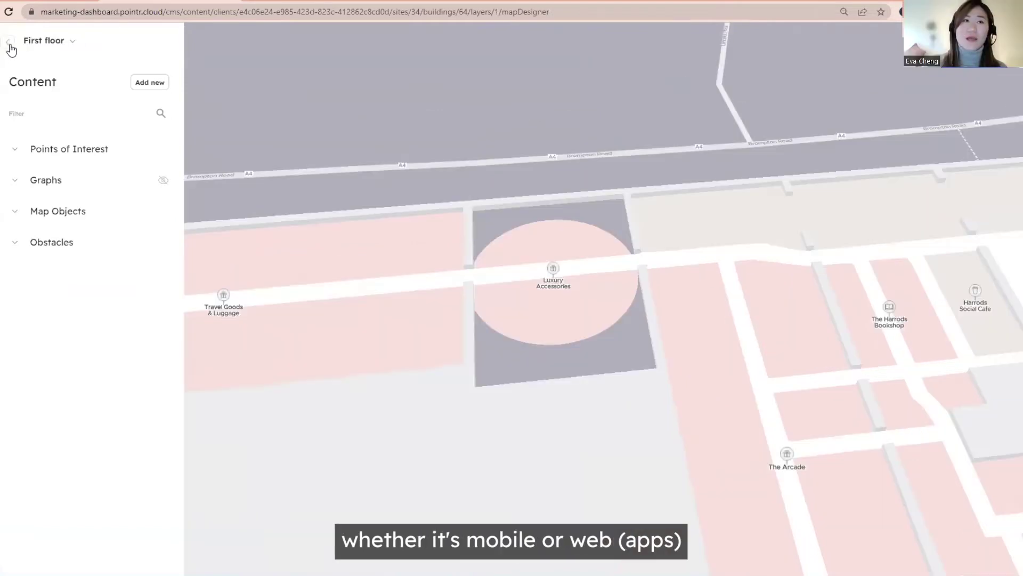
Return to the Main mall layers, open the Ground floor and display its wayfinding graphs
{"action": "left_click", "coordinate": [8, 41]}
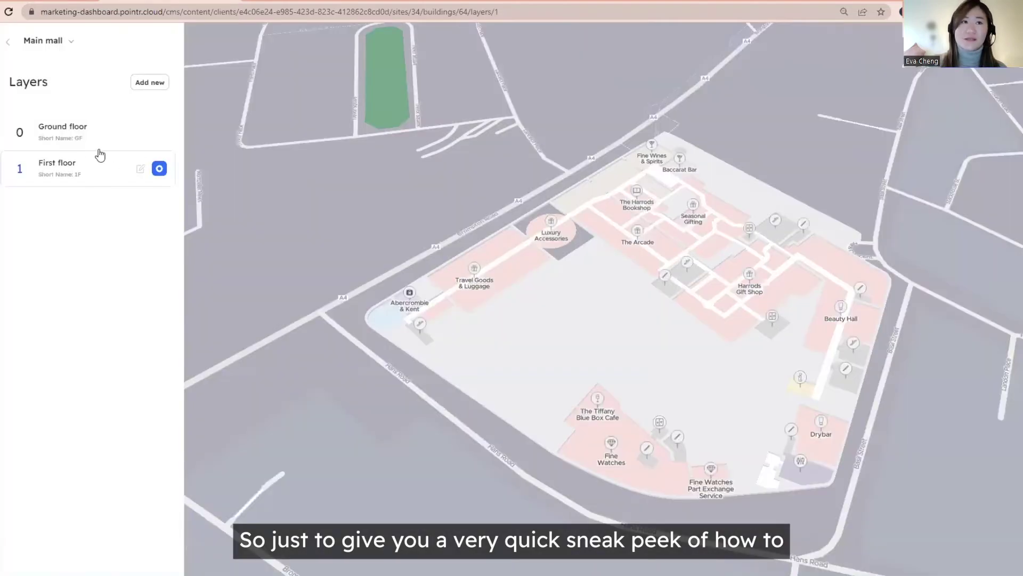
{"action": "left_click", "coordinate": [68, 137]}
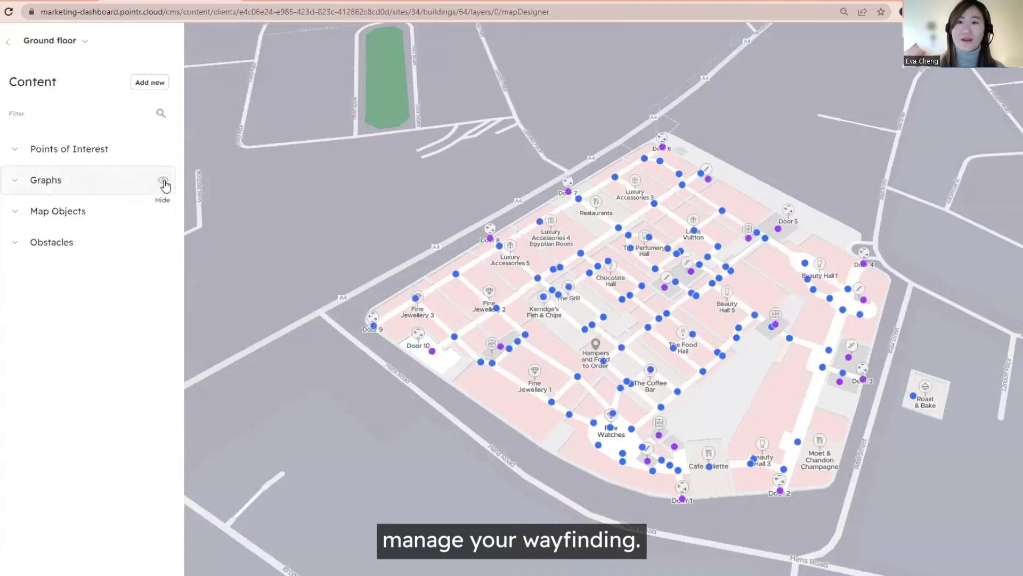
{"action": "left_click", "coordinate": [14, 184]}
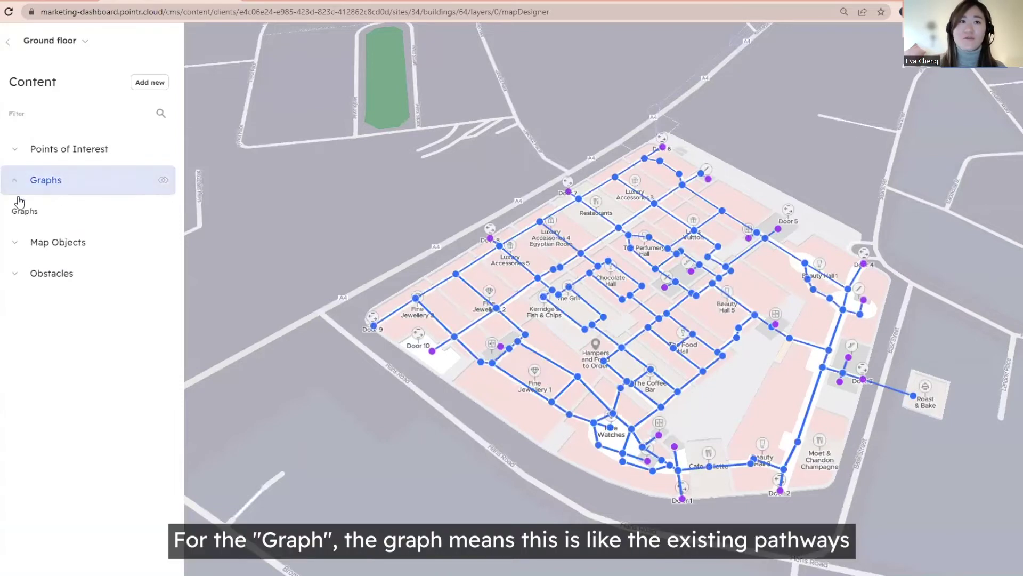
{"action": "left_click", "coordinate": [22, 214]}
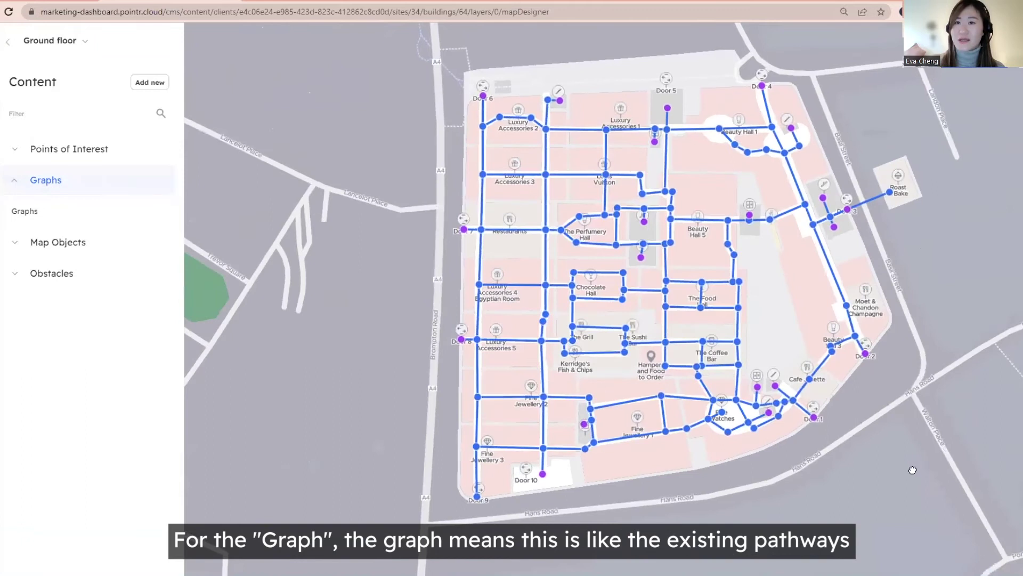
Open the Ground floor graph for editing and enable its editing mode
{"action": "left_click_drag", "start_coordinate": [930, 224], "coordinate": [877, 233]}
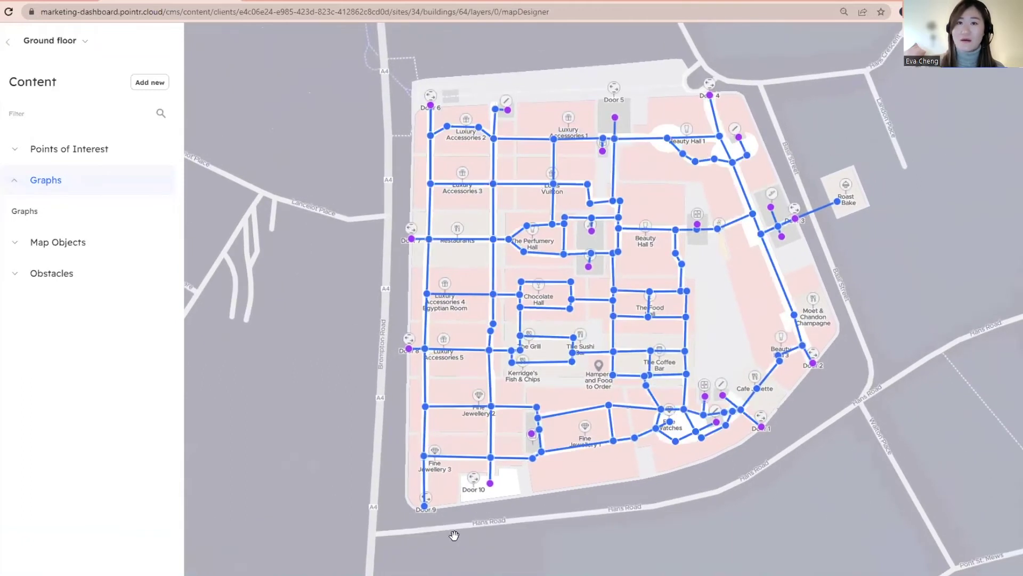
{"action": "left_click_drag", "start_coordinate": [847, 271], "coordinate": [819, 279]}
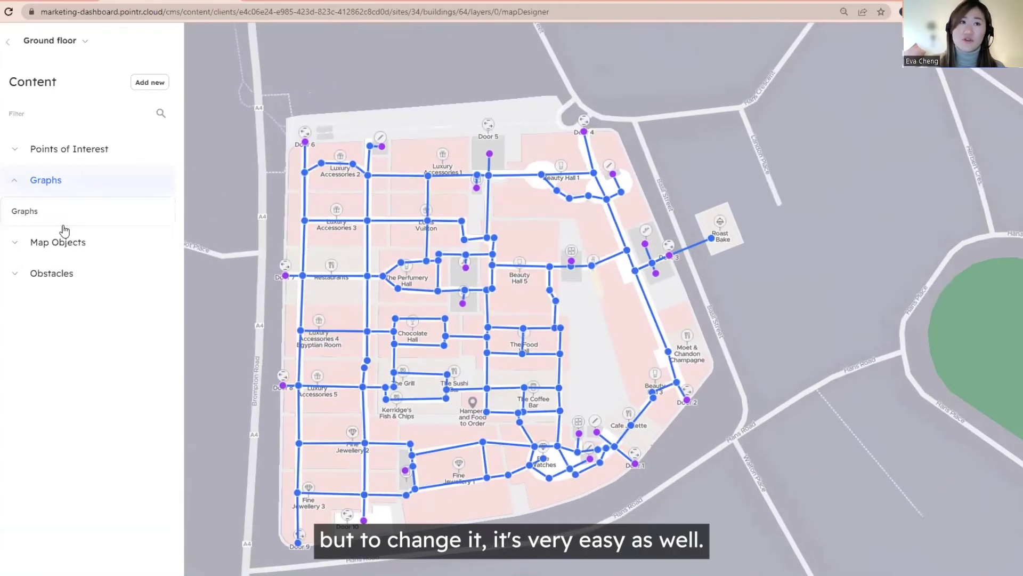
{"action": "left_click", "coordinate": [22, 211]}
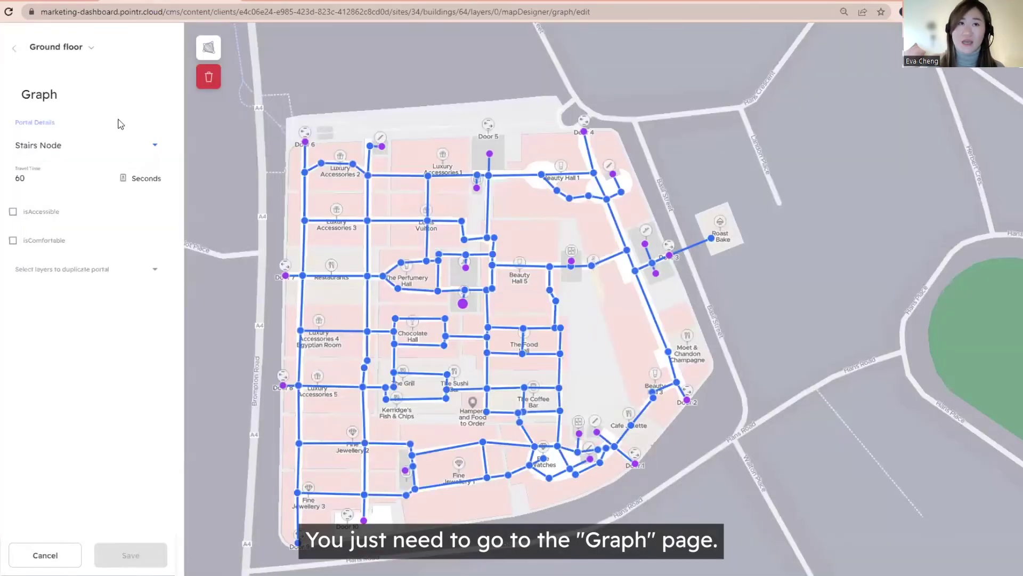
{"action": "left_click", "coordinate": [208, 52]}
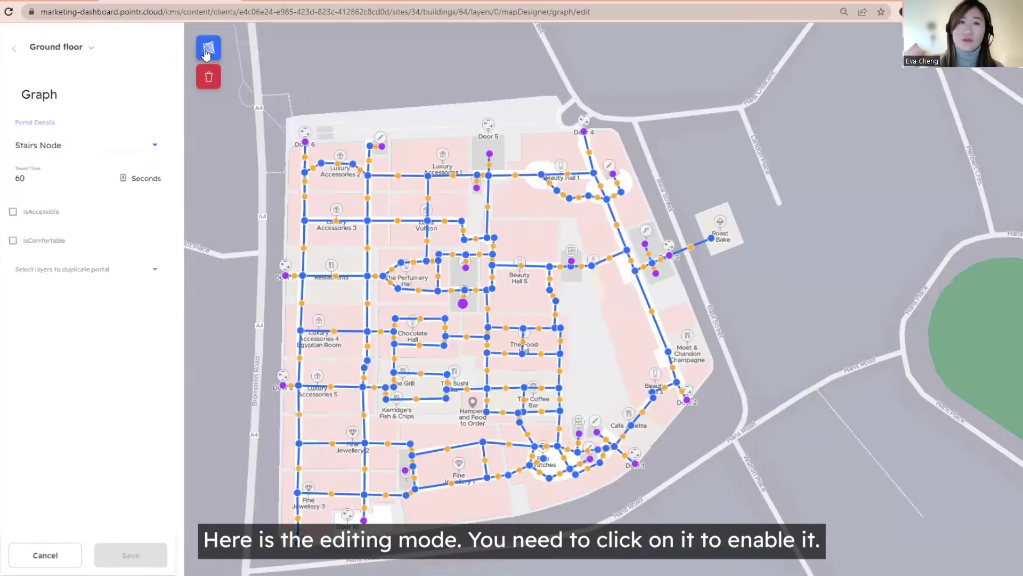
Move the graph node beside the stairs near Luxury Accessories 2 slightly, away from the stairs and toward Hans Crescent
{"action": "scroll", "coordinate": [352, 139], "scroll_direction": "up", "scroll_amount": 5}
{"action": "left_click", "coordinate": [408, 177]}
{"action": "left_click_drag", "start_coordinate": [408, 177], "coordinate": [389, 160]}
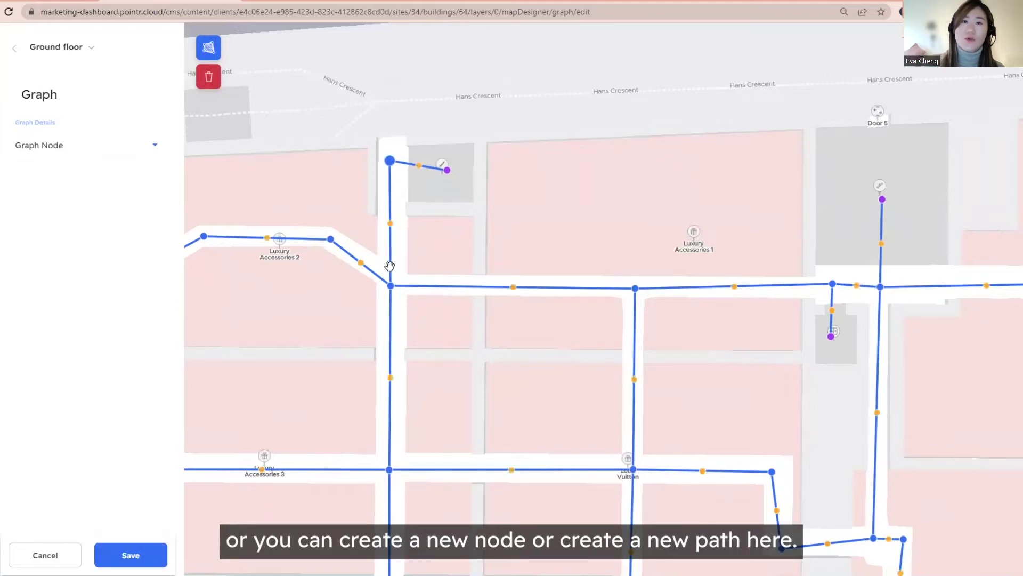
Add a node on each parallel path between Luxury Accessories 3 and Luxury Accessories 1, connect them with a new path, and cancel the graph edits
{"action": "left_click", "coordinate": [513, 287]}
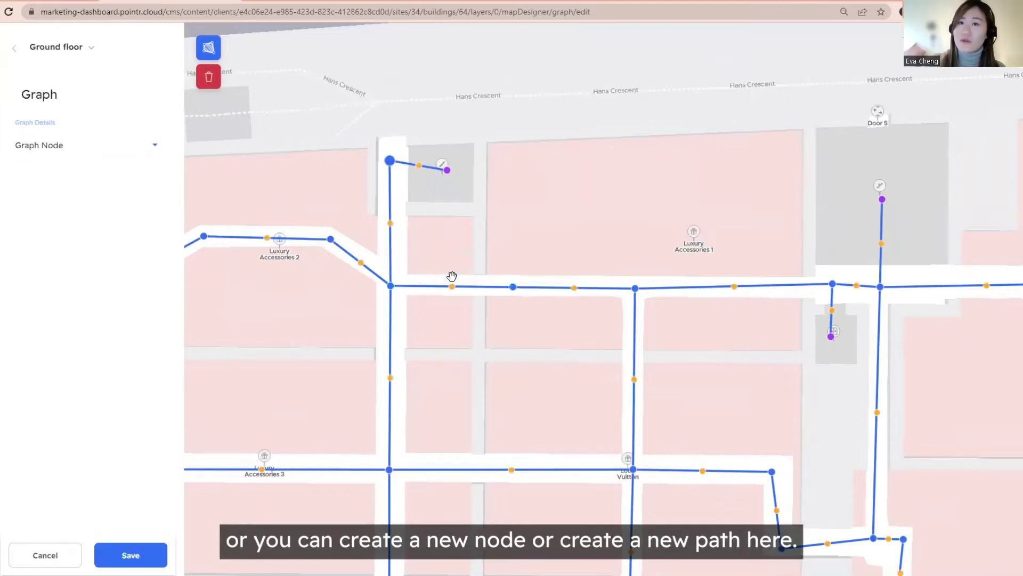
{"action": "left_click", "coordinate": [513, 288]}
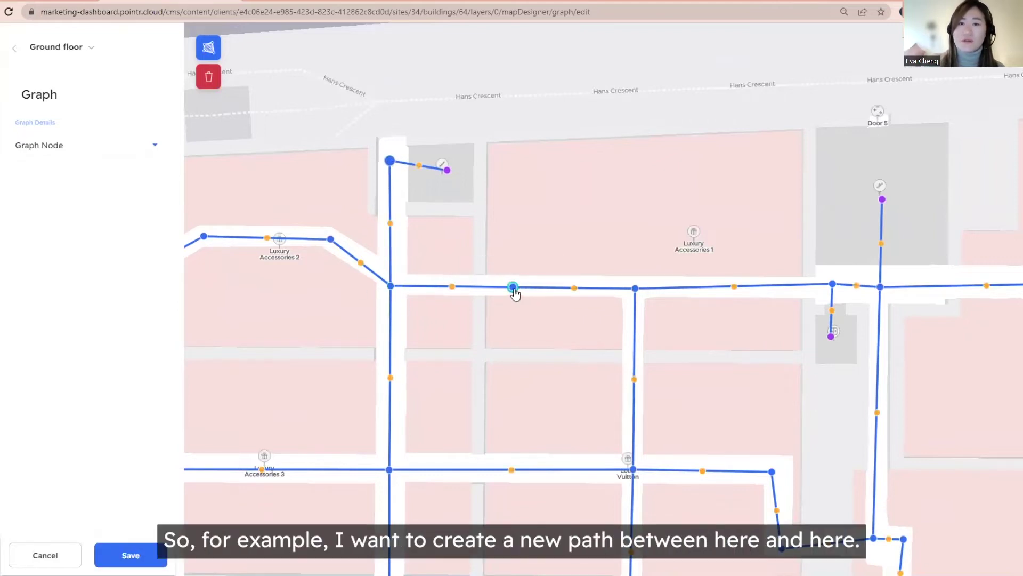
{"action": "left_click", "coordinate": [511, 469]}
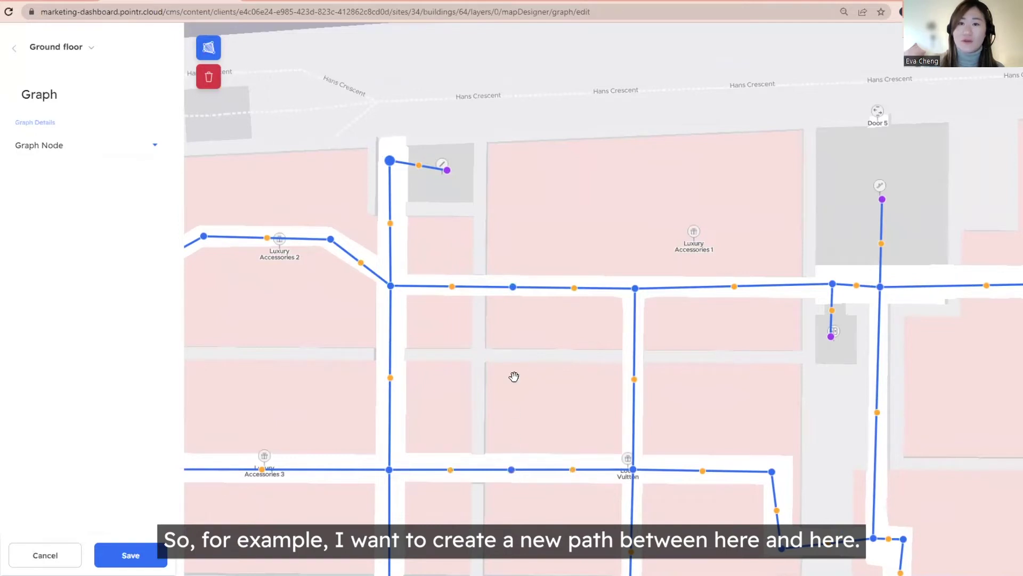
{"action": "left_click_drag", "start_coordinate": [514, 289], "coordinate": [509, 472]}
{"action": "left_click", "coordinate": [46, 557]}
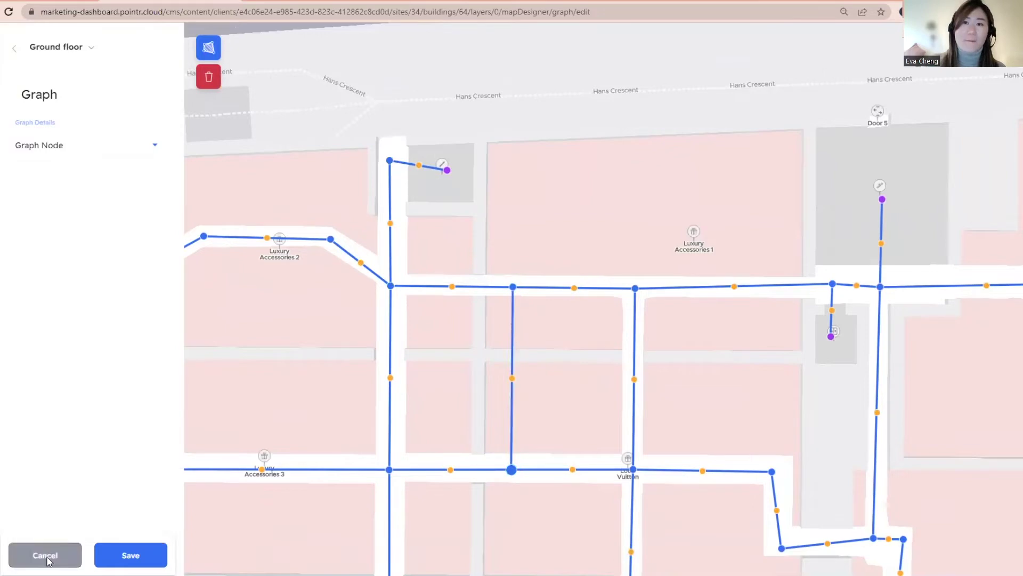
{"action": "left_click", "coordinate": [511, 316]}
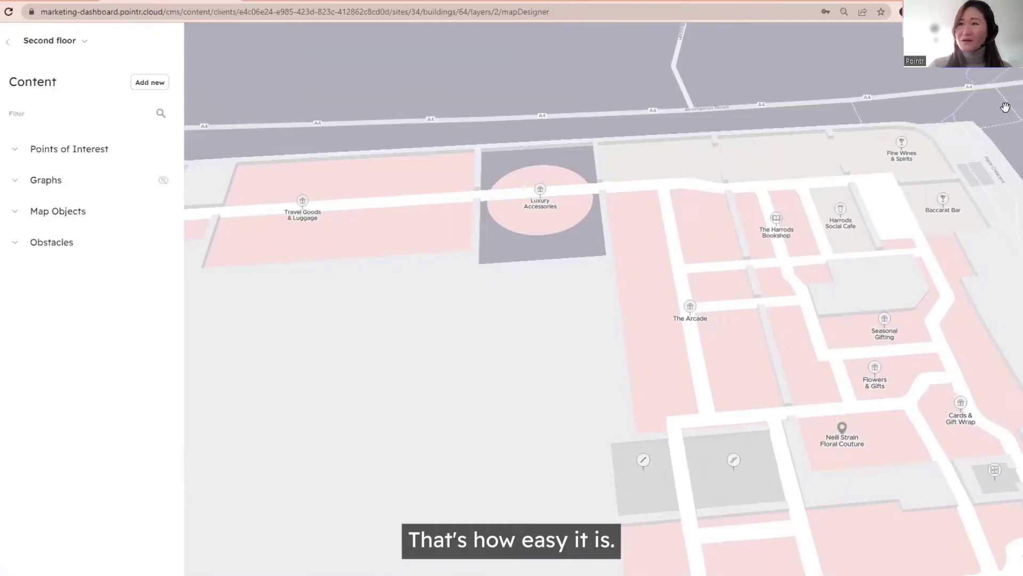
{"action": "left_click_drag", "start_coordinate": [615, 69], "coordinate": [718, 124]}
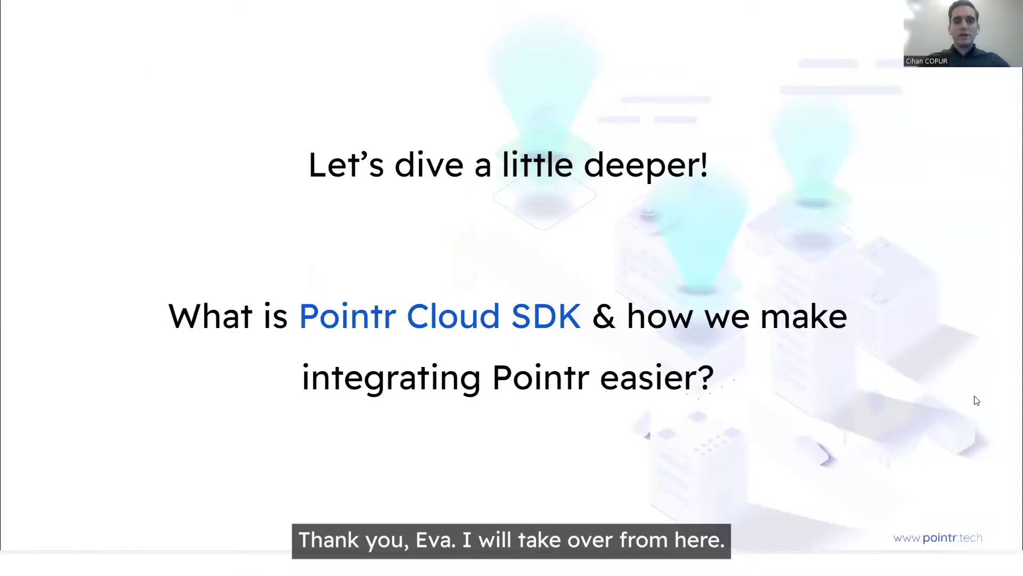
{"action": "key", "text": "Right"}
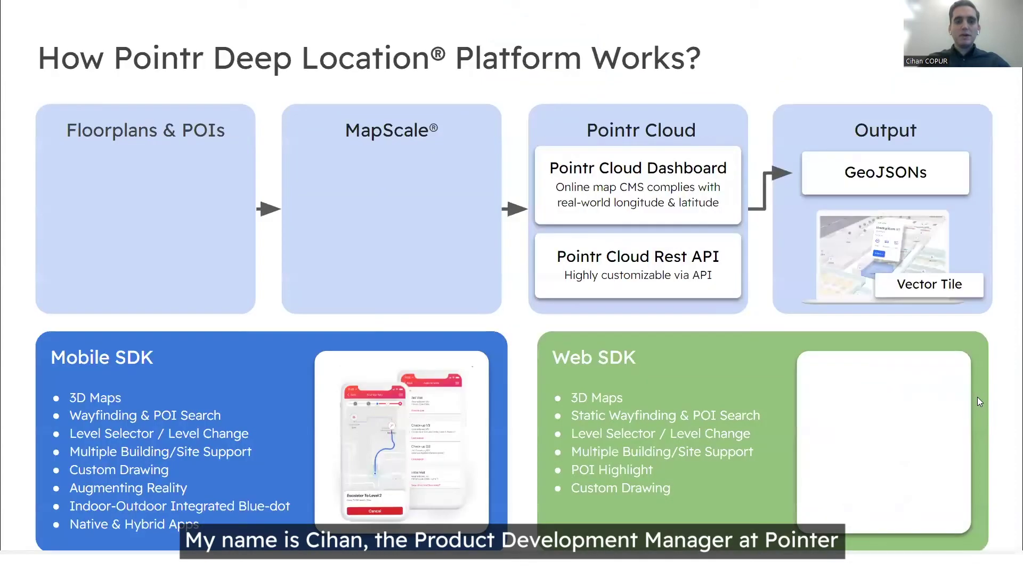